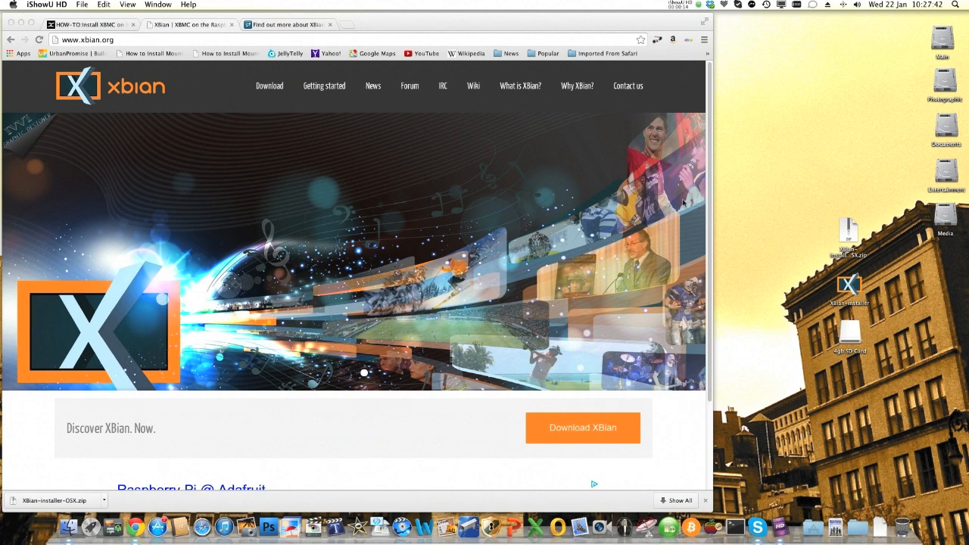
# Navigate to the XBian download page and select the downloaded installer zip on the desktop.
pyautogui.click(68, 40)
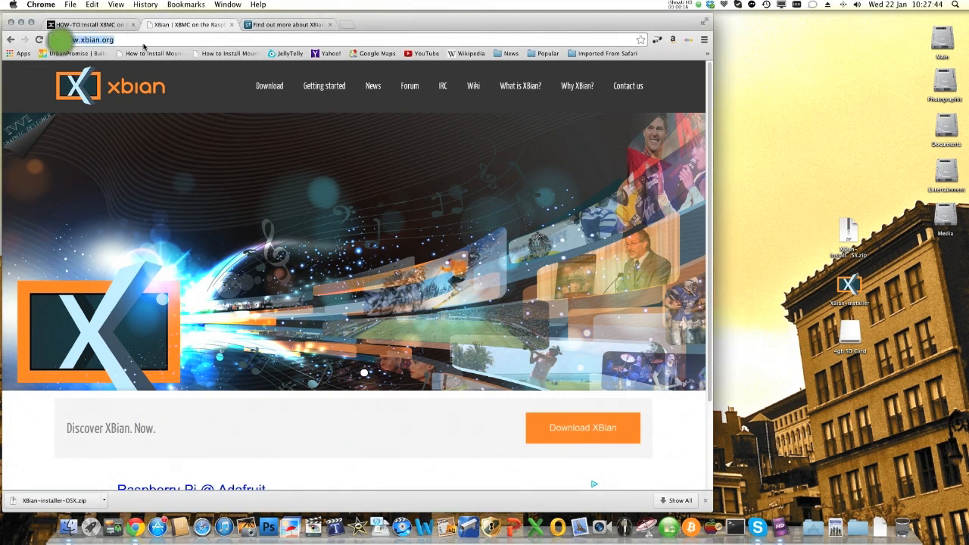
pyautogui.click(169, 40)
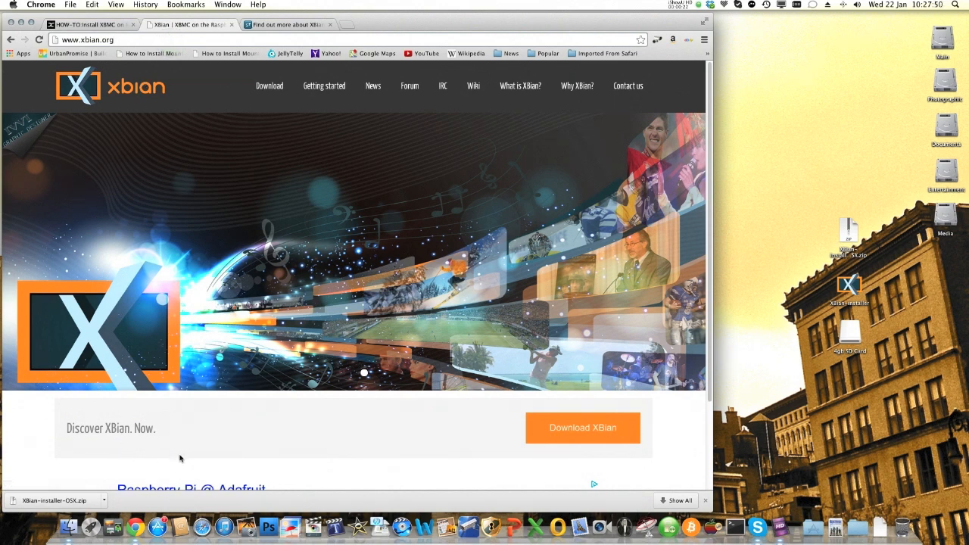
pyautogui.click(270, 86)
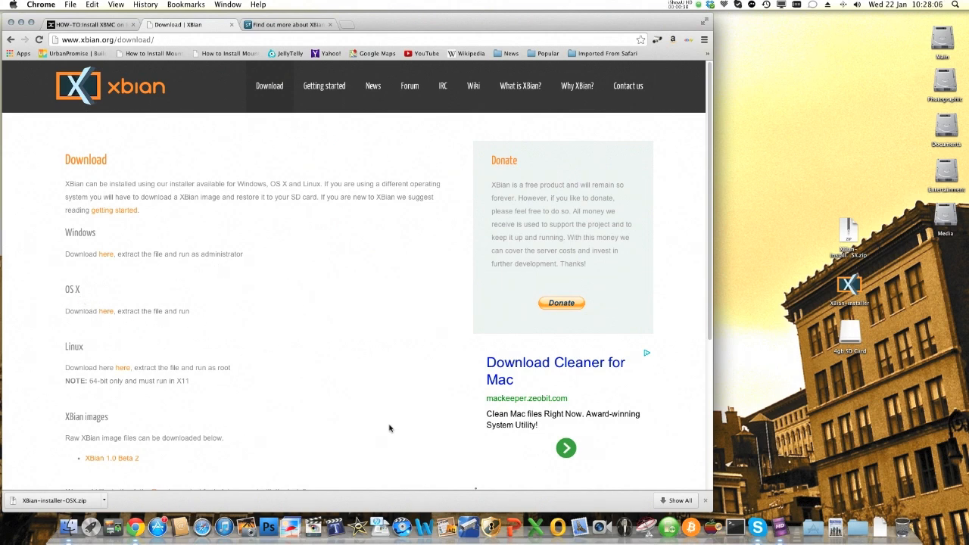
pyautogui.click(850, 235)
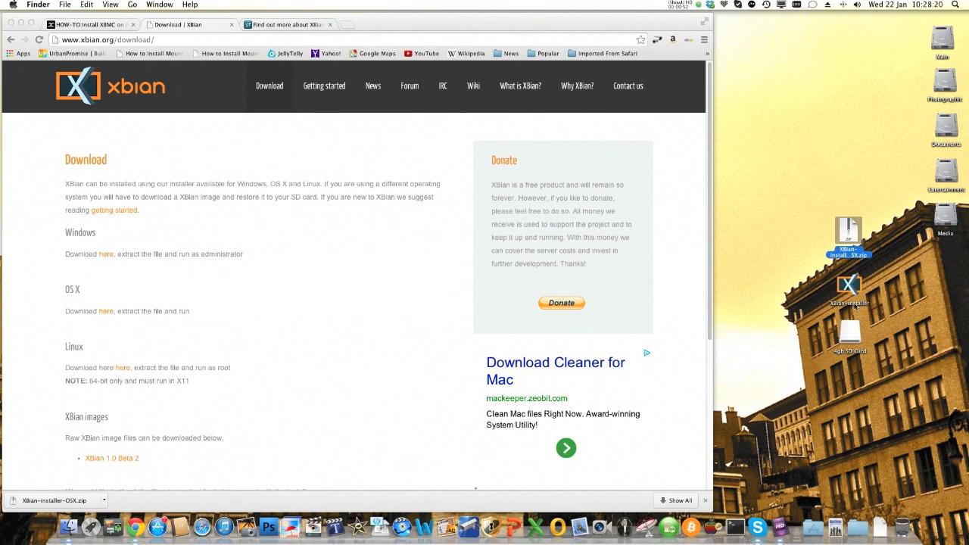
# Launch XBian-installer, let its script run and authorise it with the admin password.
pyautogui.doubleClick(849, 288)
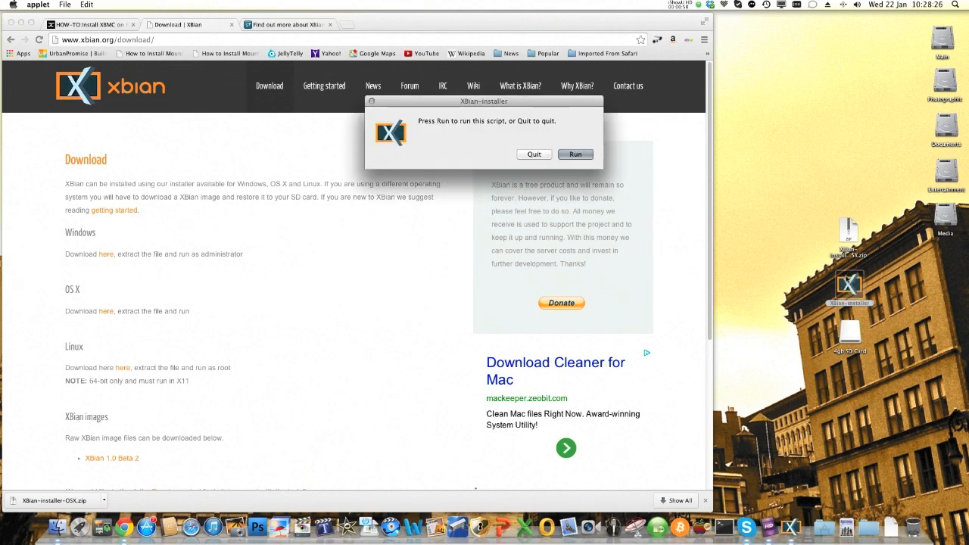
pyautogui.click(576, 155)
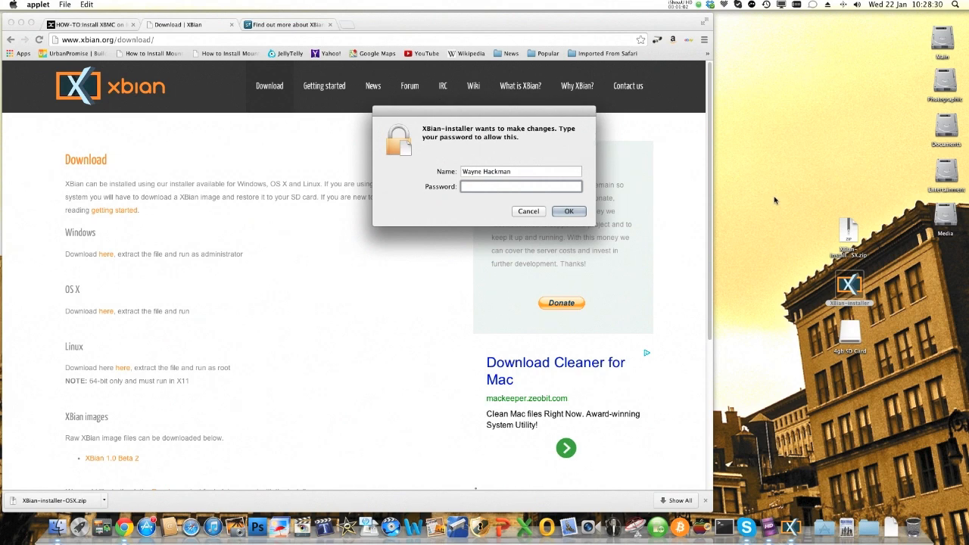
pyautogui.write('••••••')
pyautogui.press('Return')
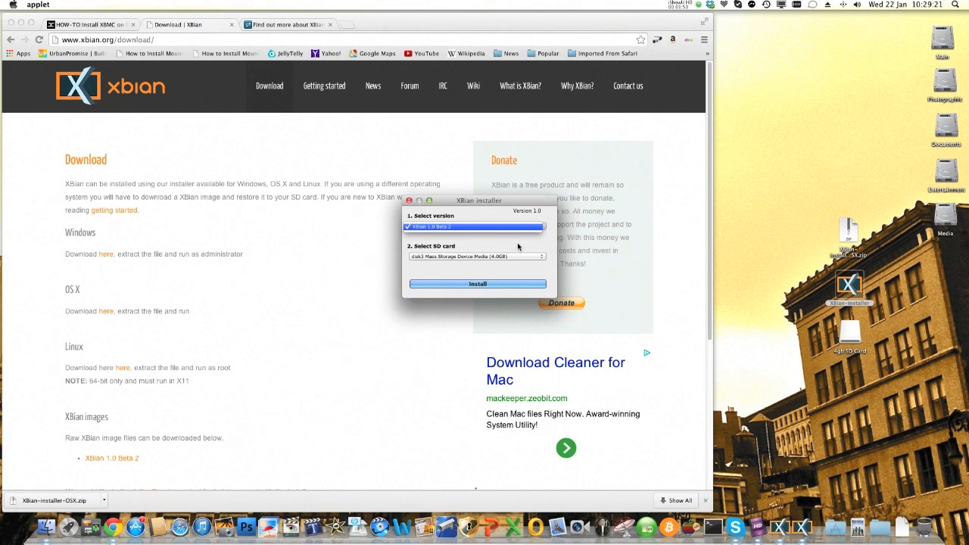
# Choose XBian 1.0 Beta 2, start the install and agree to download the missing image.
pyautogui.click(439, 227)
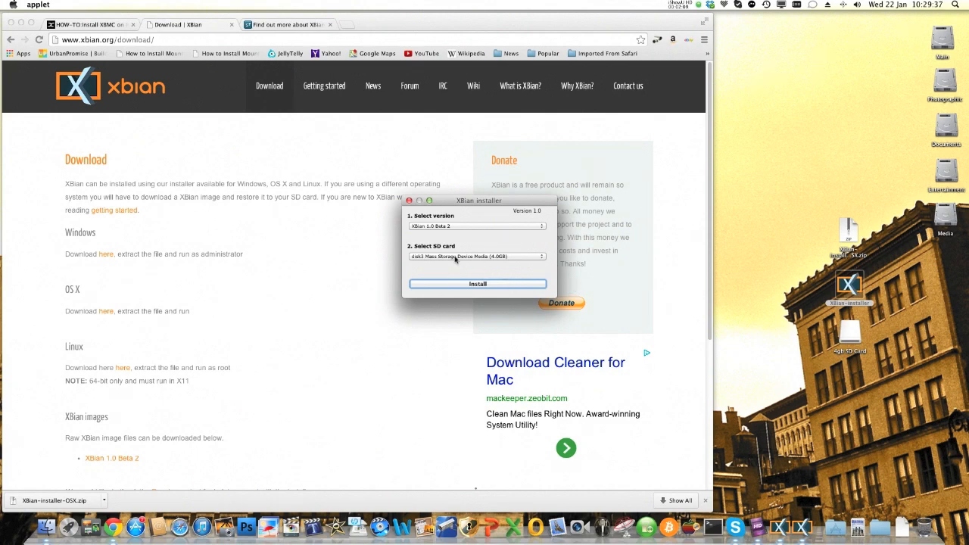
pyautogui.click(500, 284)
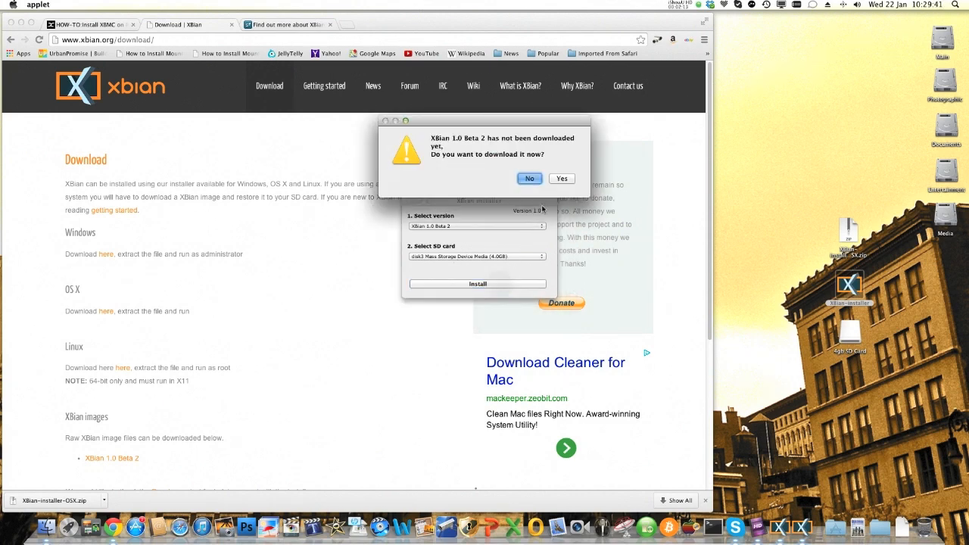
pyautogui.click(562, 179)
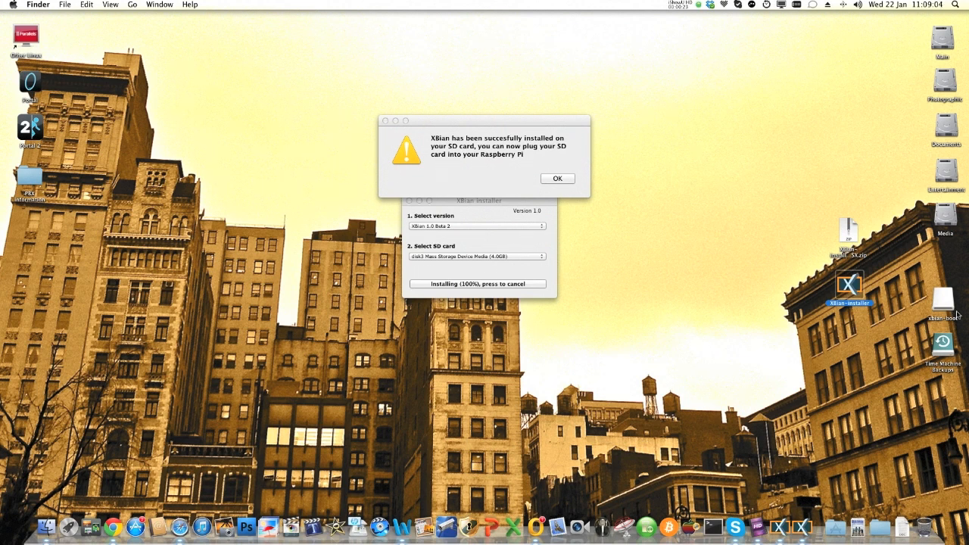
# Drag the xbian-boot volume to sit just below the XBian-installer icon.
pyautogui.moveTo(944, 299); pyautogui.dragTo(839, 339)
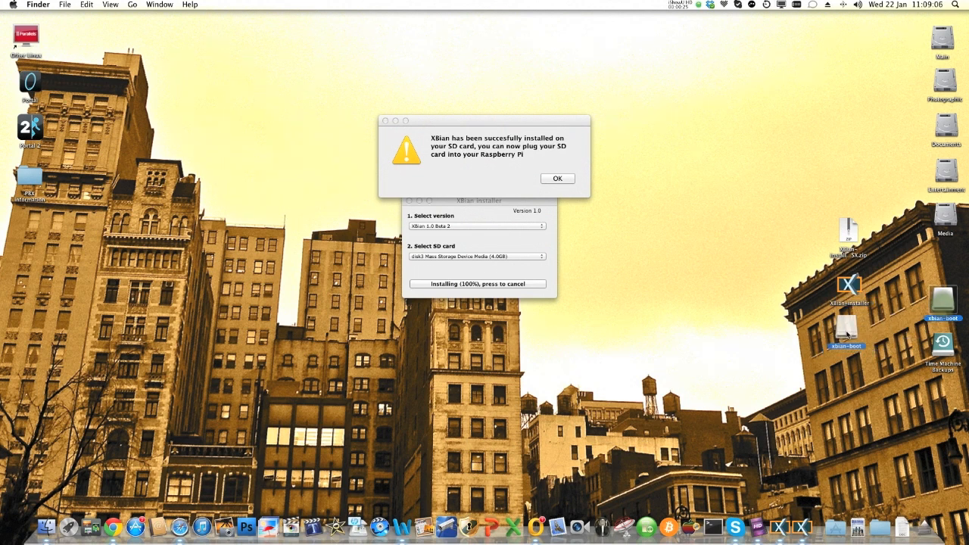